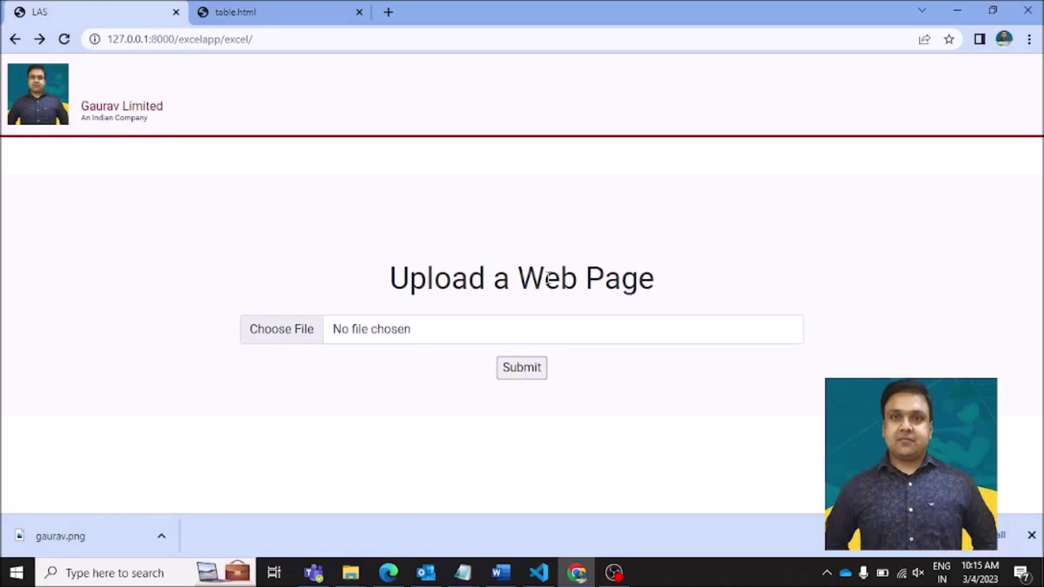
# After checking the source table page, upload table.html from Downloads and submit it for Excel conversion.
pyautogui.click(264, 10)
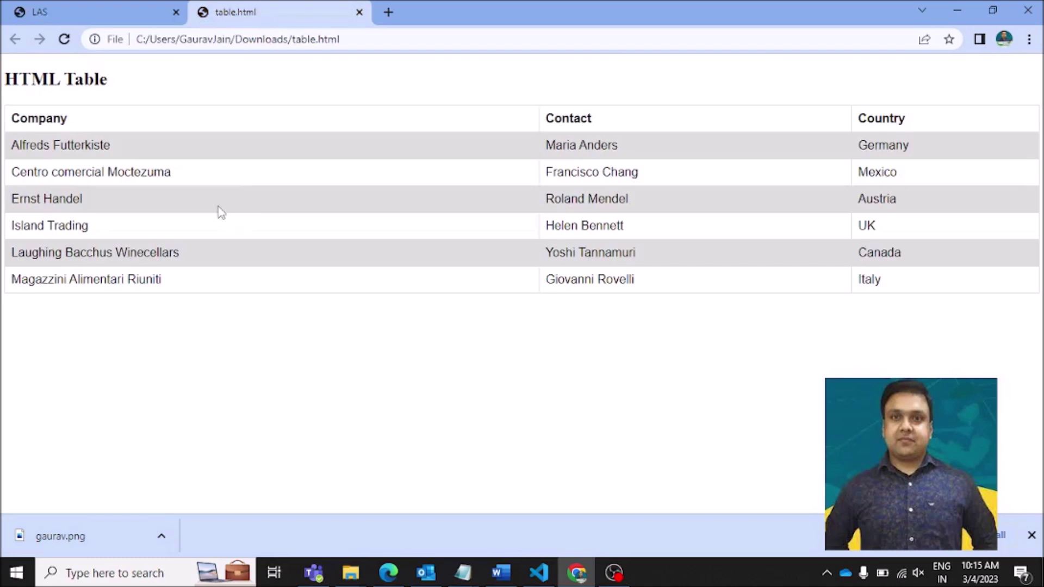
pyautogui.click(106, 24)
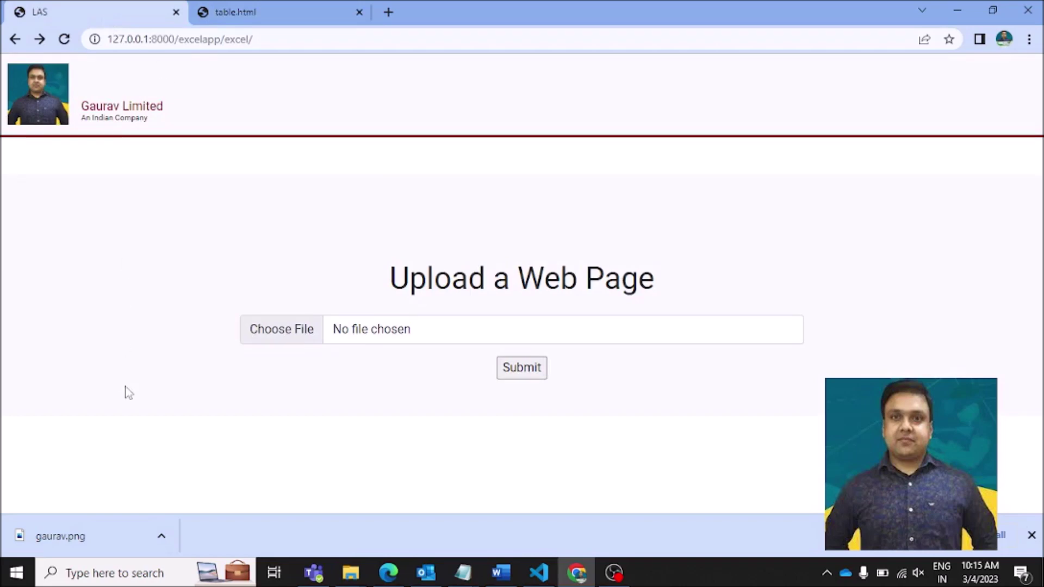
pyautogui.click(290, 339)
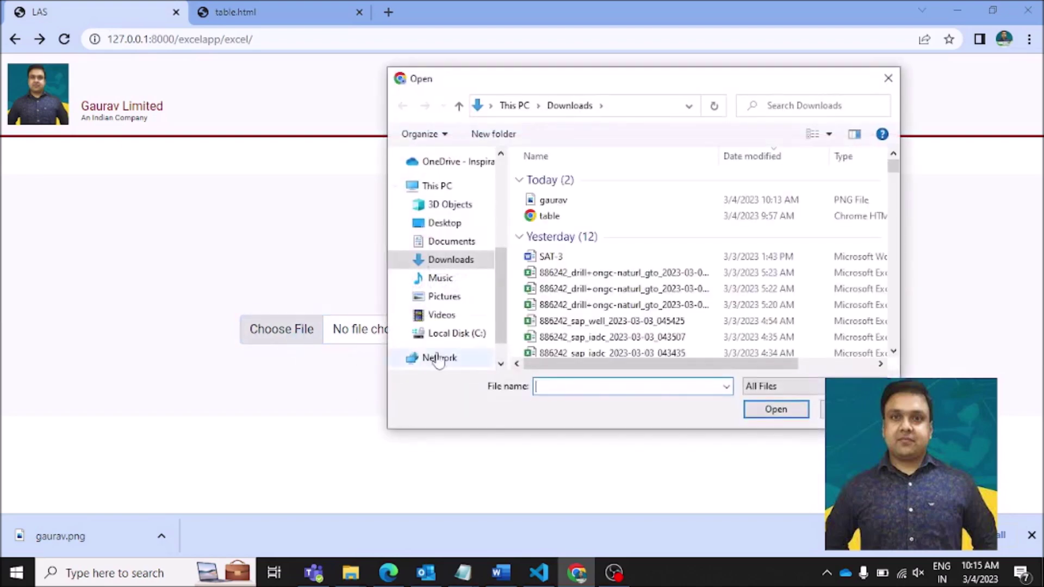
pyautogui.doubleClick(544, 219)
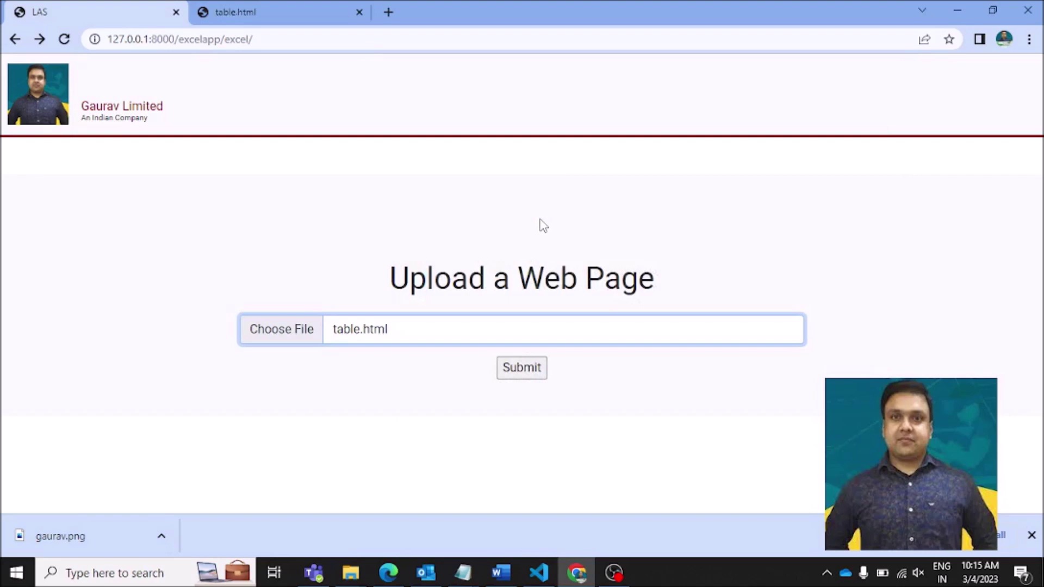
pyautogui.click(509, 371)
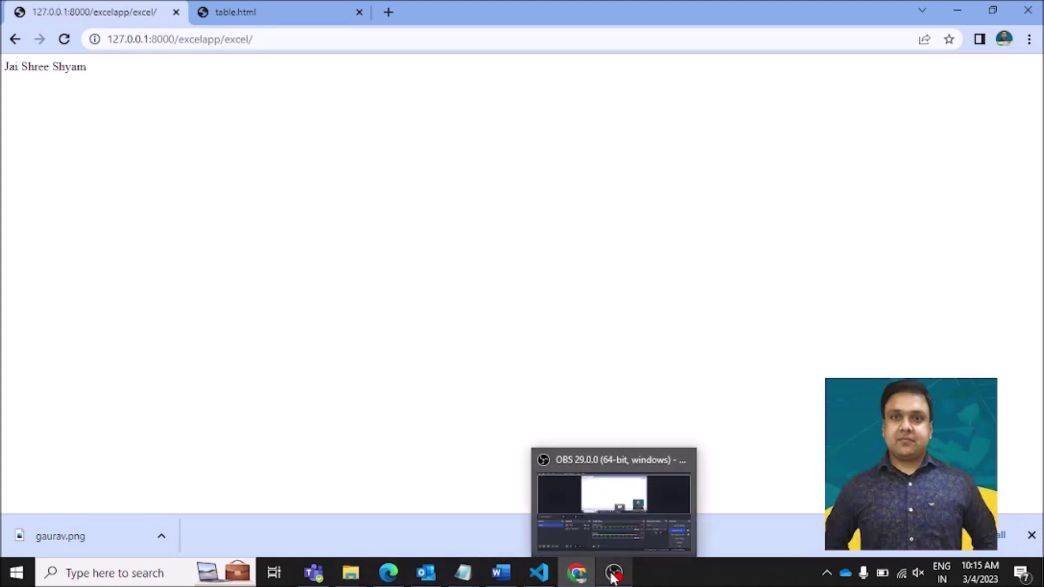
# Confirm Geeks2.xlsx is listed in the VS Code project, then open Geeks2 from File Explorer.
pyautogui.click(538, 573)
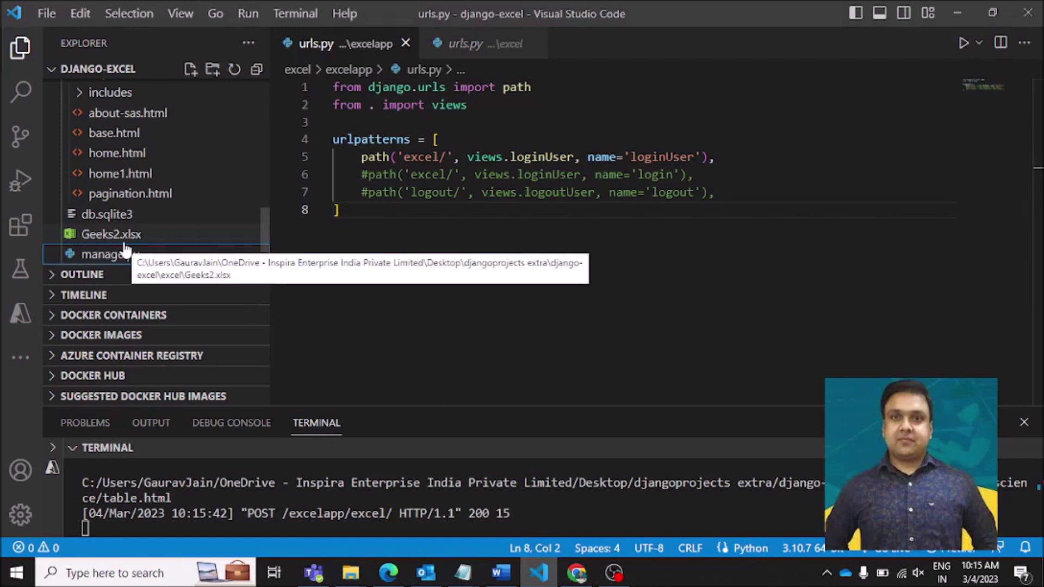
pyautogui.click(124, 251)
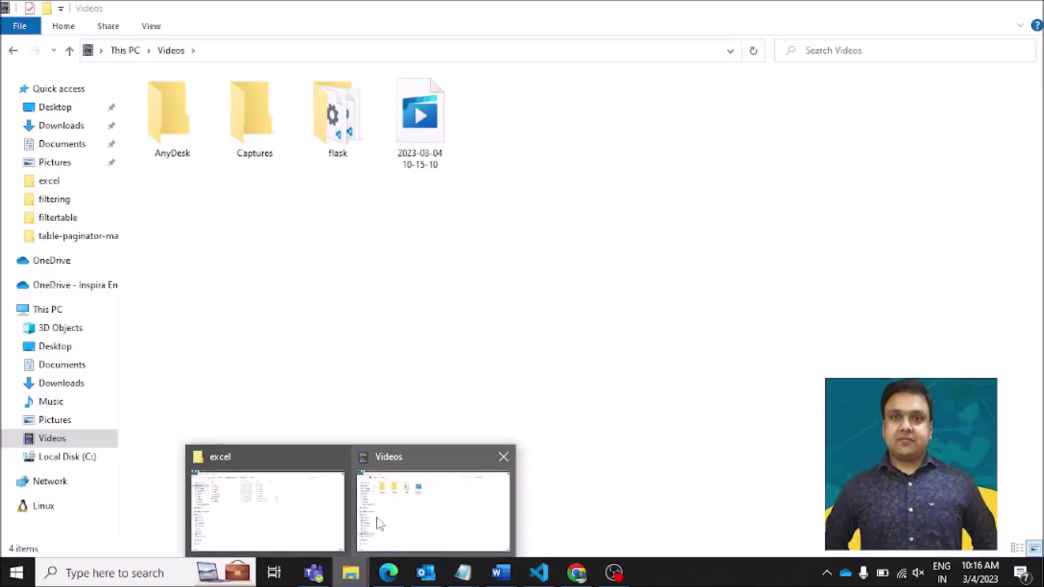
pyautogui.moveTo(350, 573)
pyautogui.click(295, 523)
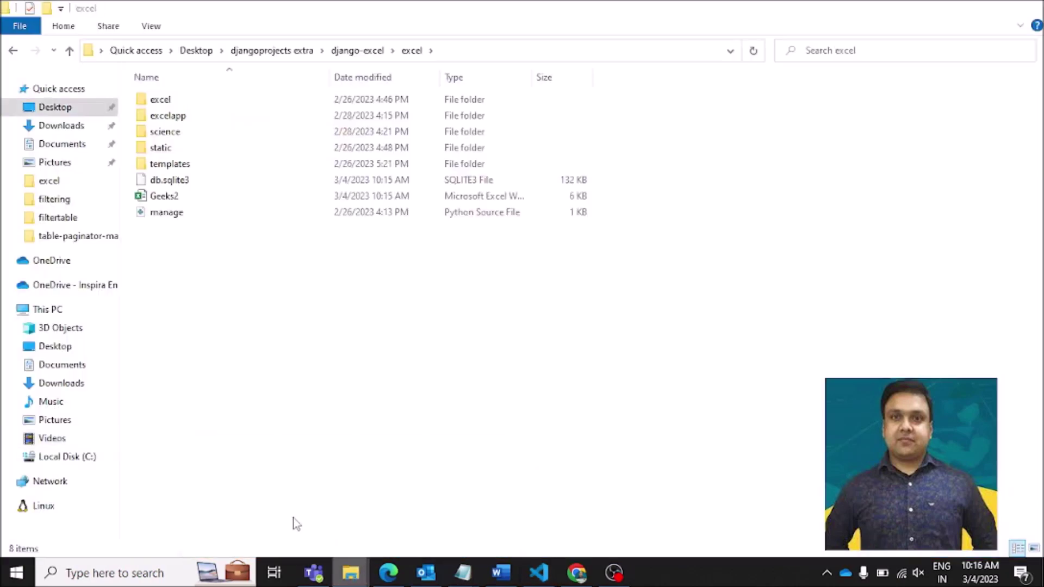
pyautogui.doubleClick(164, 198)
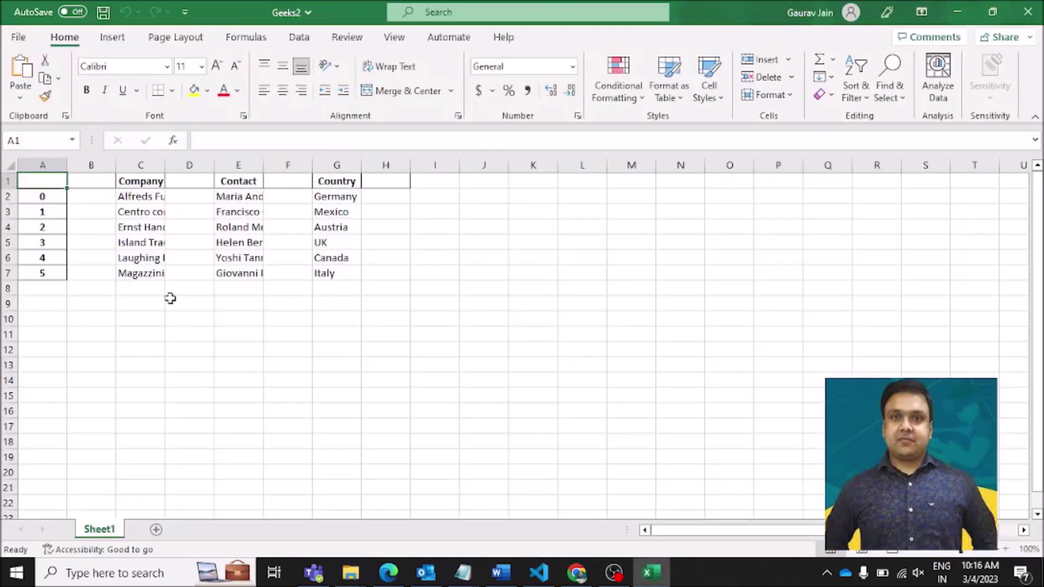
# Widen columns C and E so the full company and contact names show.
pyautogui.moveTo(165, 165); pyautogui.dragTo(214, 165)
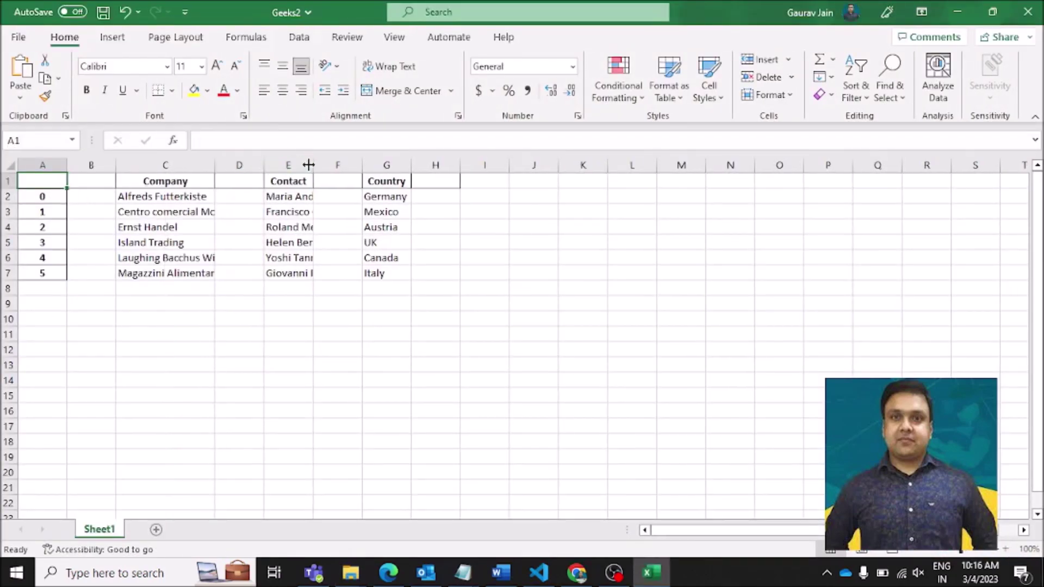
pyautogui.moveTo(309, 165); pyautogui.dragTo(373, 165)
pyautogui.moveTo(446, 165); pyautogui.dragTo(494, 165)
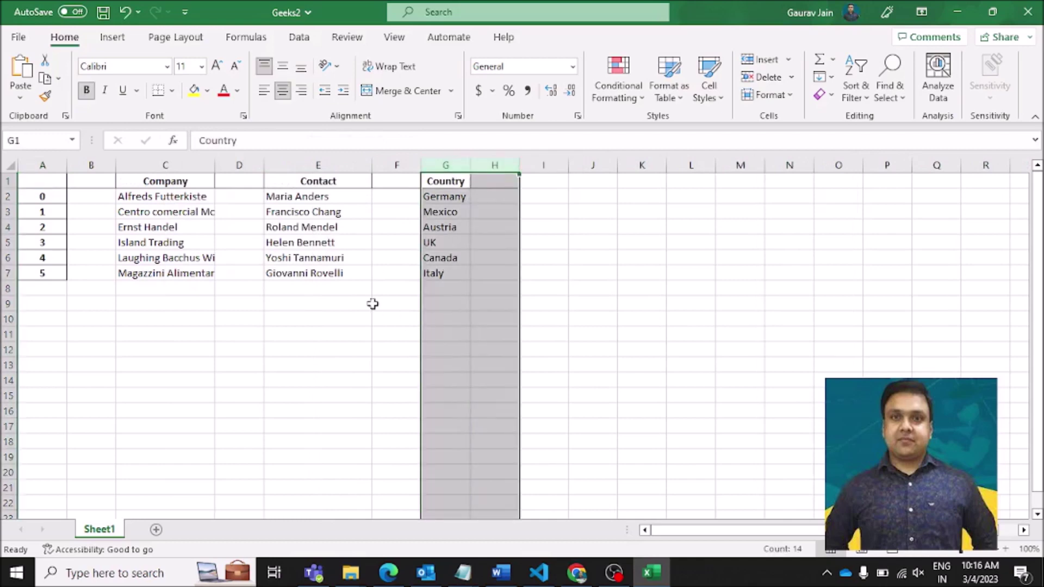
pyautogui.click(285, 311)
# Compare the workbook's six company rows against the table.html page in Chrome.
pyautogui.hotkey('alt', 'Tab')
pyautogui.hotkey('alt', 'Tab')
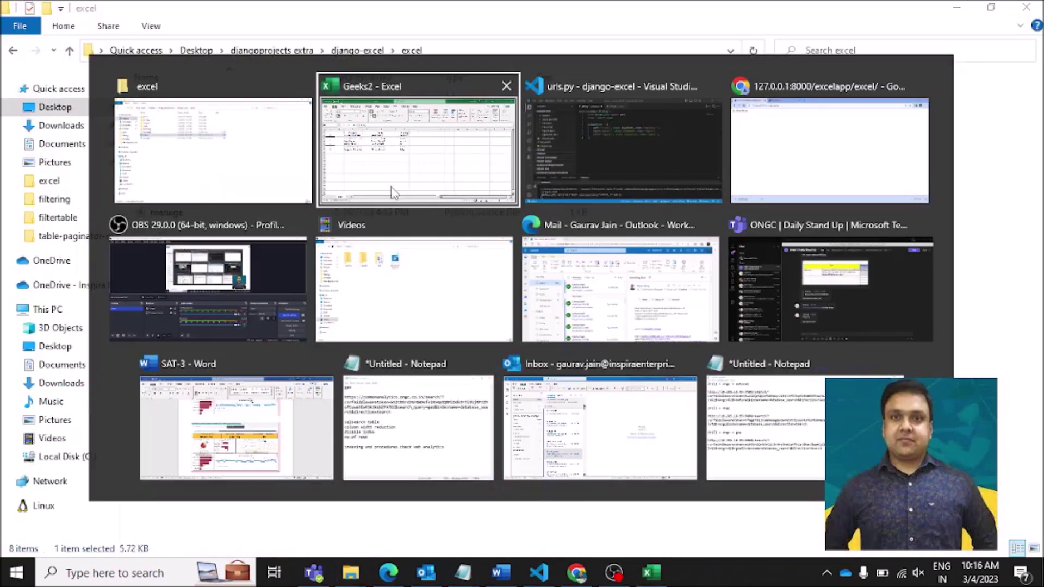
pyautogui.hotkey('alt', 'Tab')
pyautogui.click(318, 11)
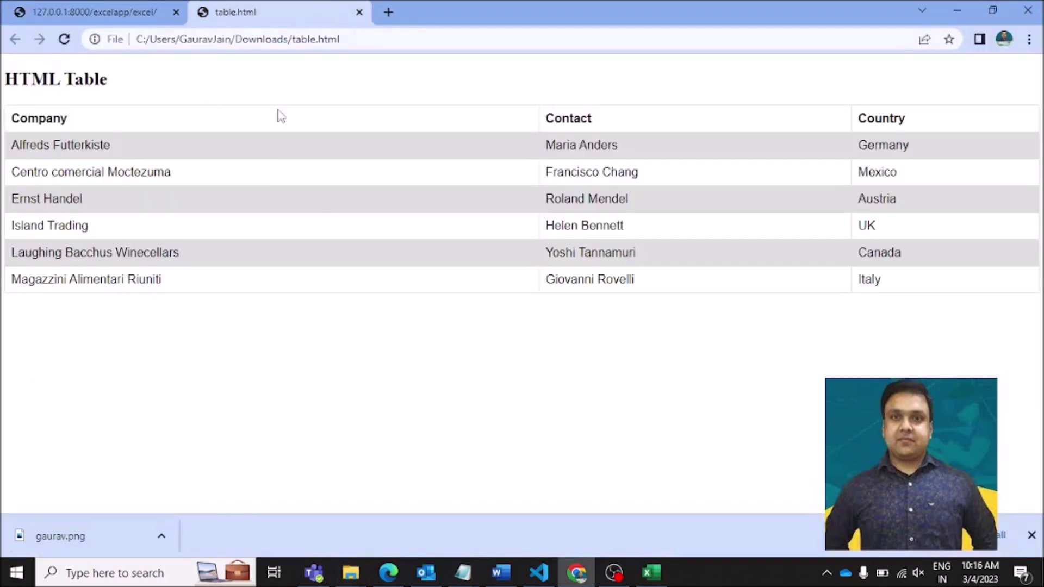
pyautogui.hotkey('alt', 'Tab')
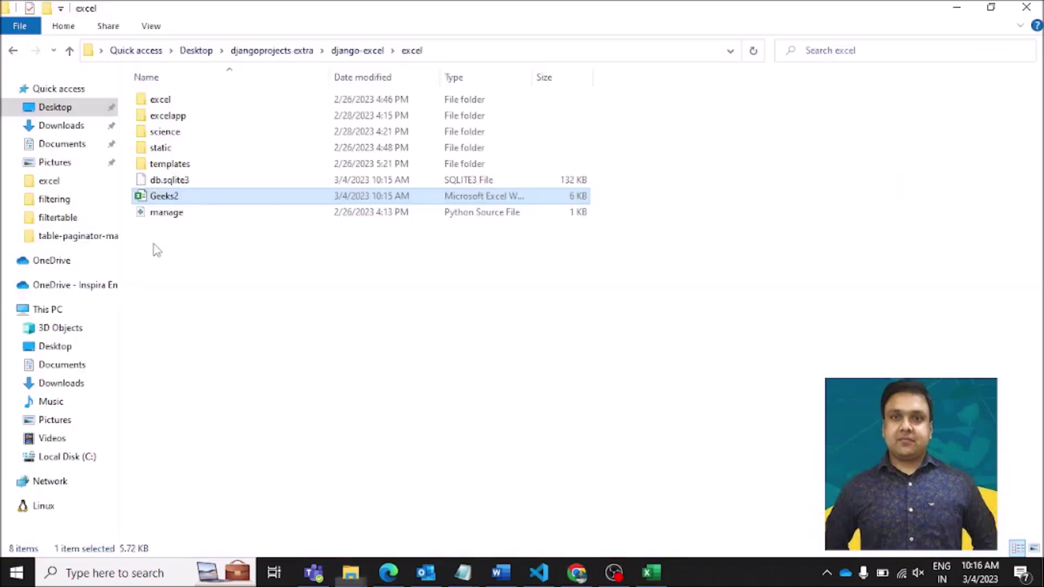
pyautogui.hotkey('alt', 'Tab')
pyautogui.hotkey('alt', 'Tab')
pyautogui.press('Tab')
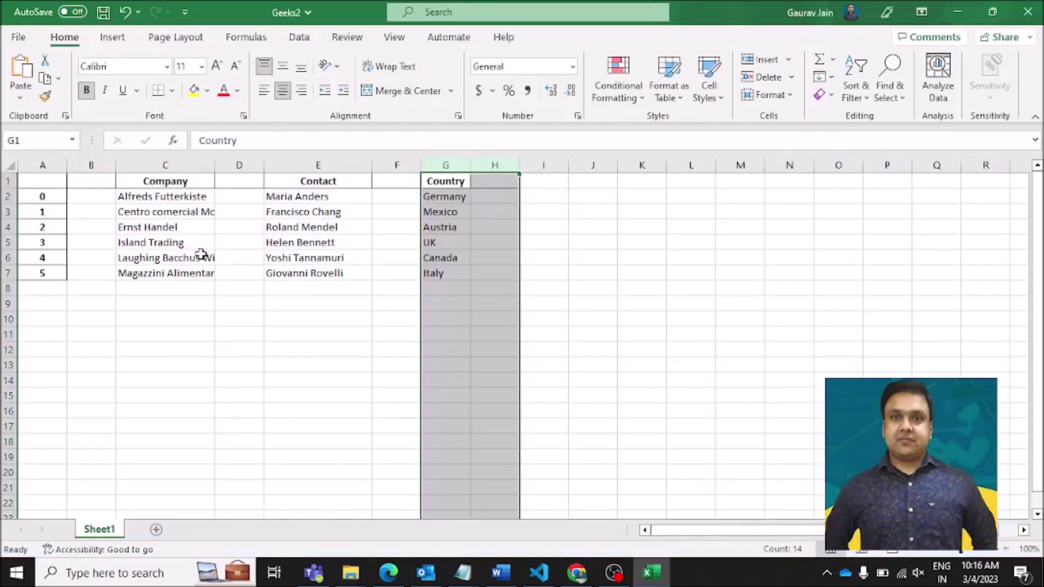
pyautogui.hotkey('alt', 'Tab')
pyautogui.hotkey('alt', 'Tab')
pyautogui.hotkey('alt', 'Tab')
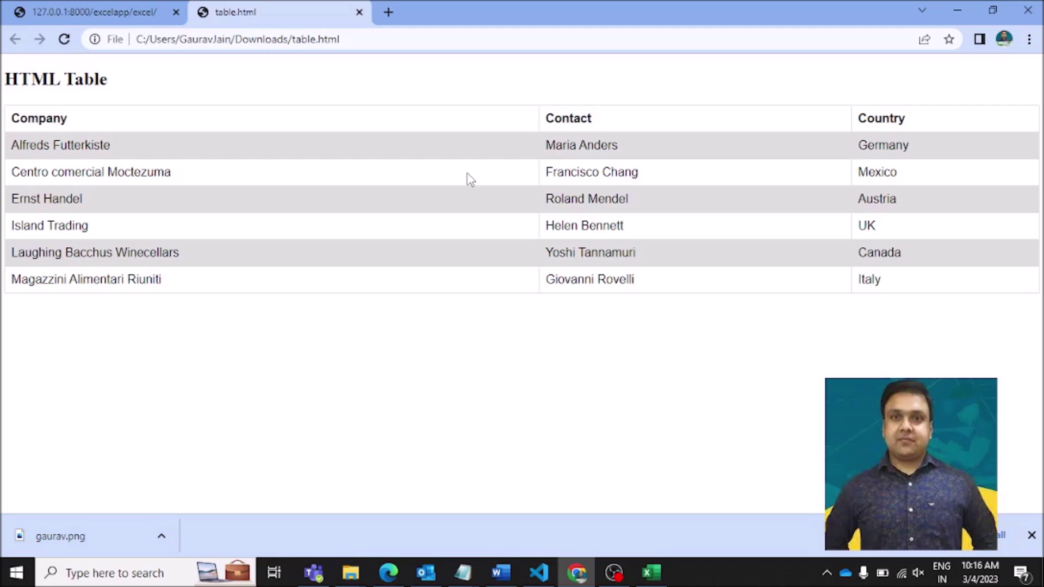
pyautogui.hotkey('alt', 'Tab')
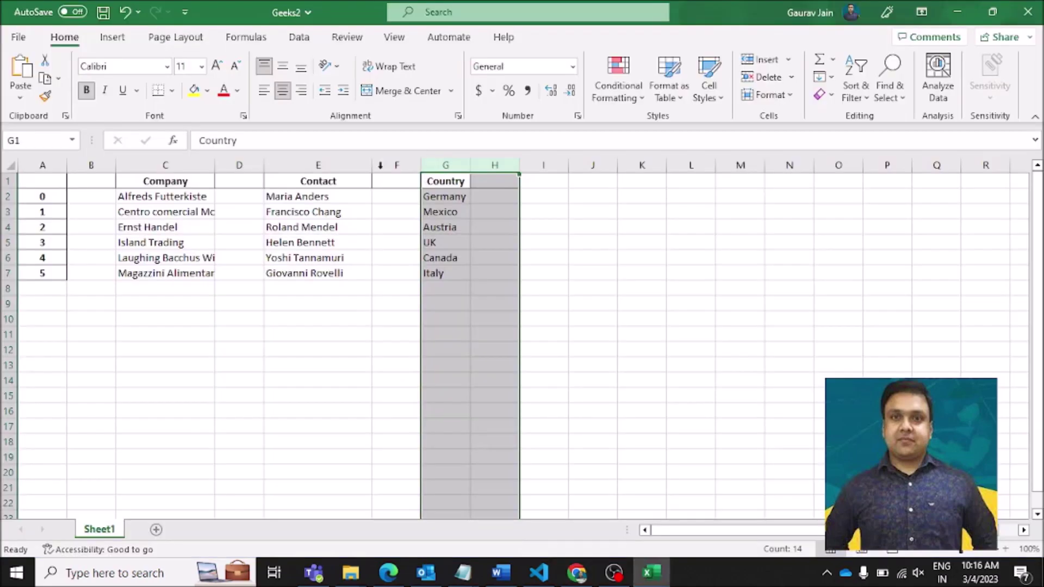
pyautogui.click(258, 271)
pyautogui.hotkey('alt', 'Tab')
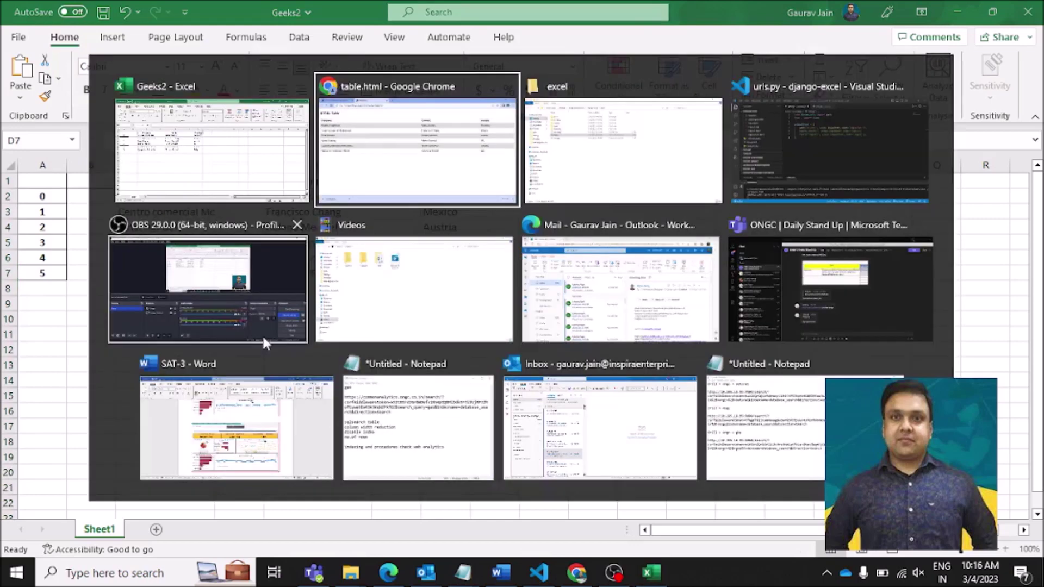
# Collapse templates and excelapp, then expand science to reveal its two Search HTML files.
pyautogui.hotkey('alt', 'Tab')
pyautogui.hotkey('alt', 'Tab')
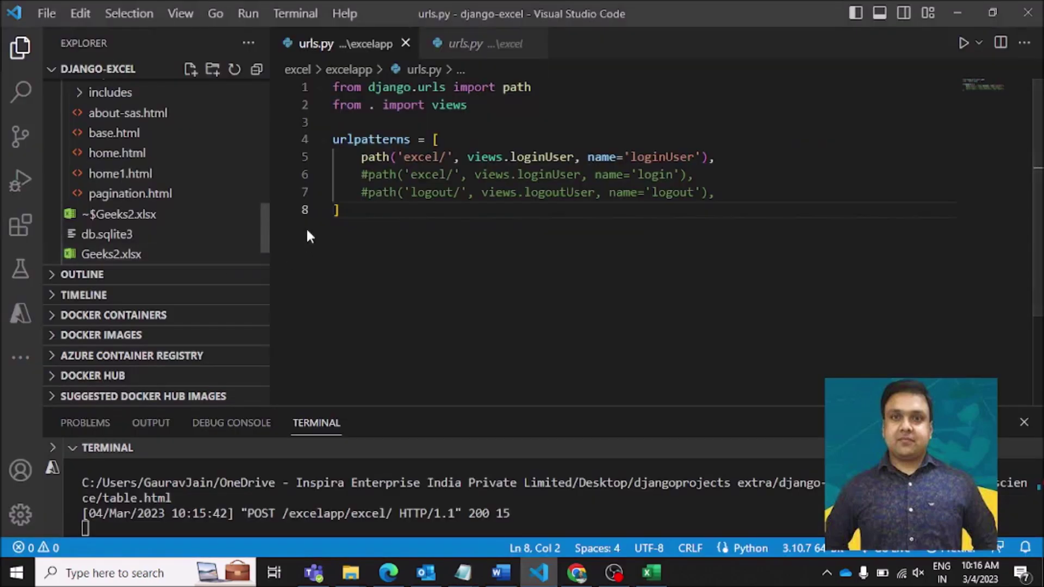
pyautogui.scroll(3, 107, 200)
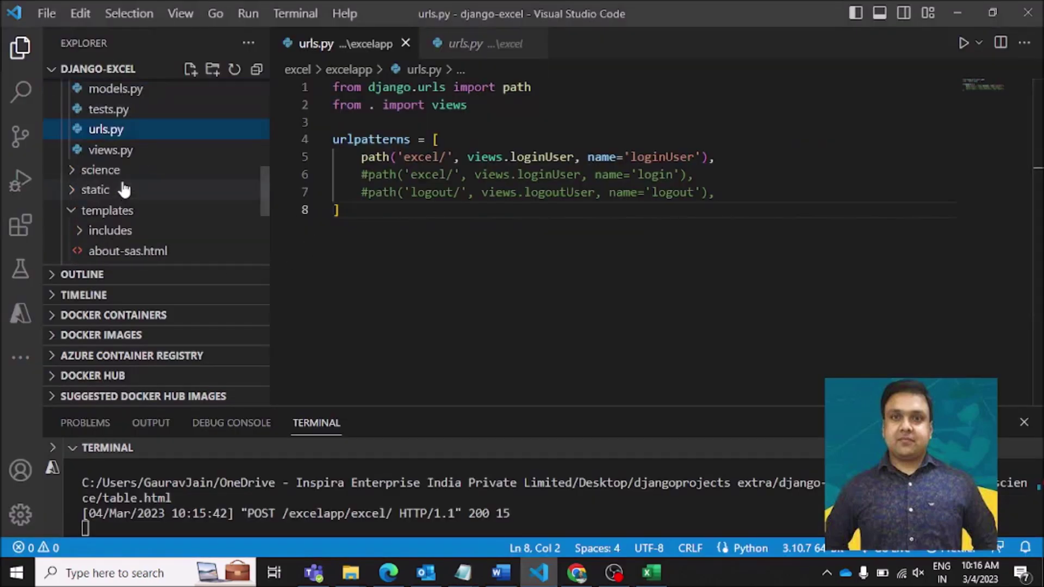
pyautogui.click(74, 211)
pyautogui.scroll(3, 78, 183)
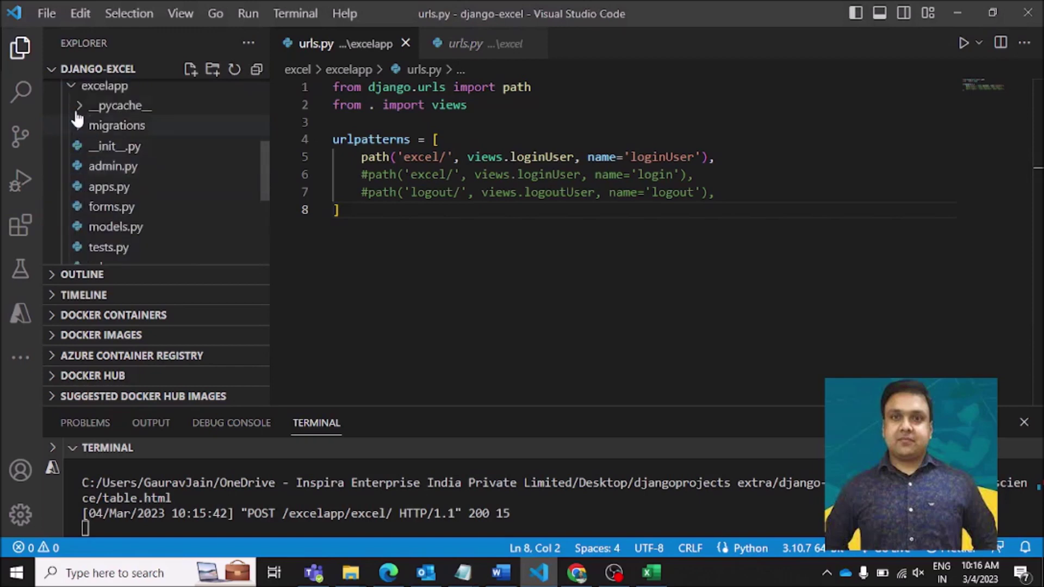
pyautogui.click(72, 86)
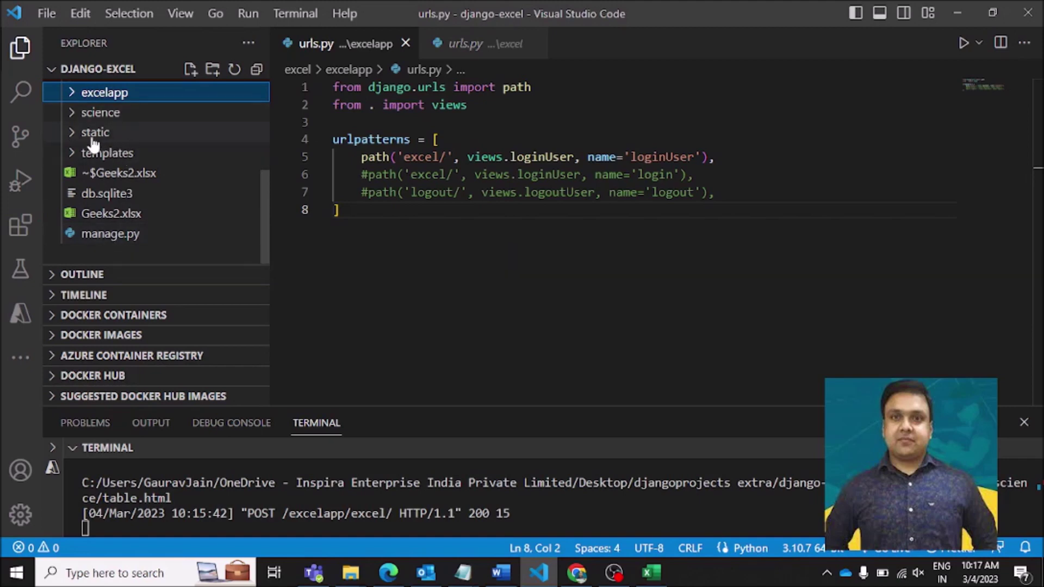
pyautogui.click(92, 115)
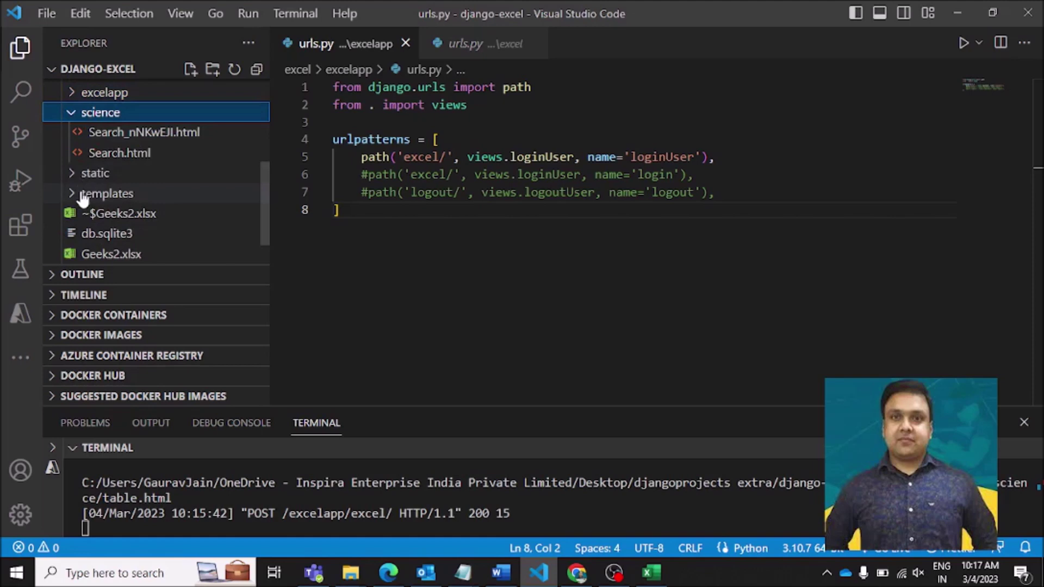
pyautogui.scroll(1, 82, 198)
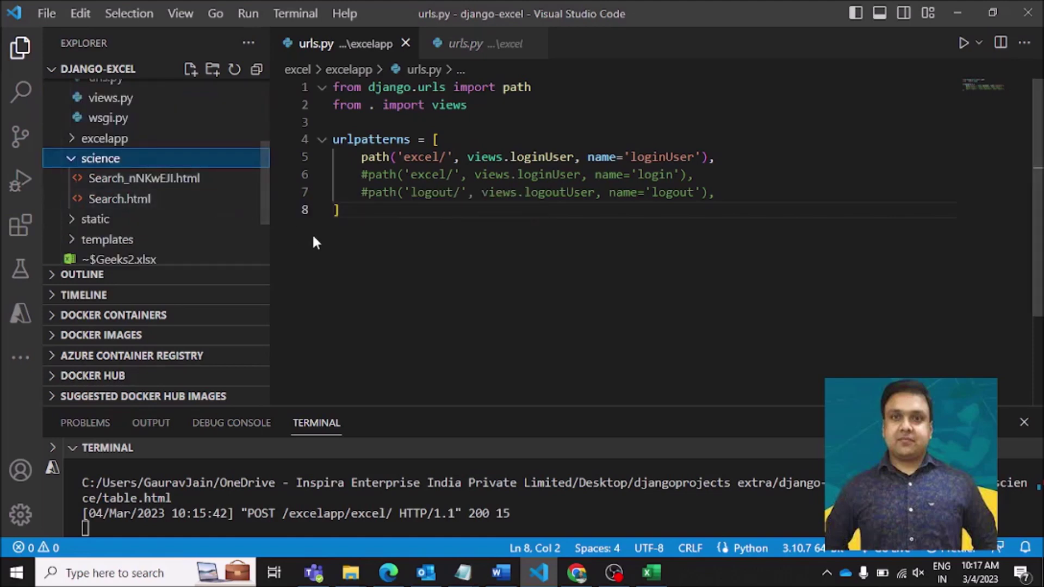